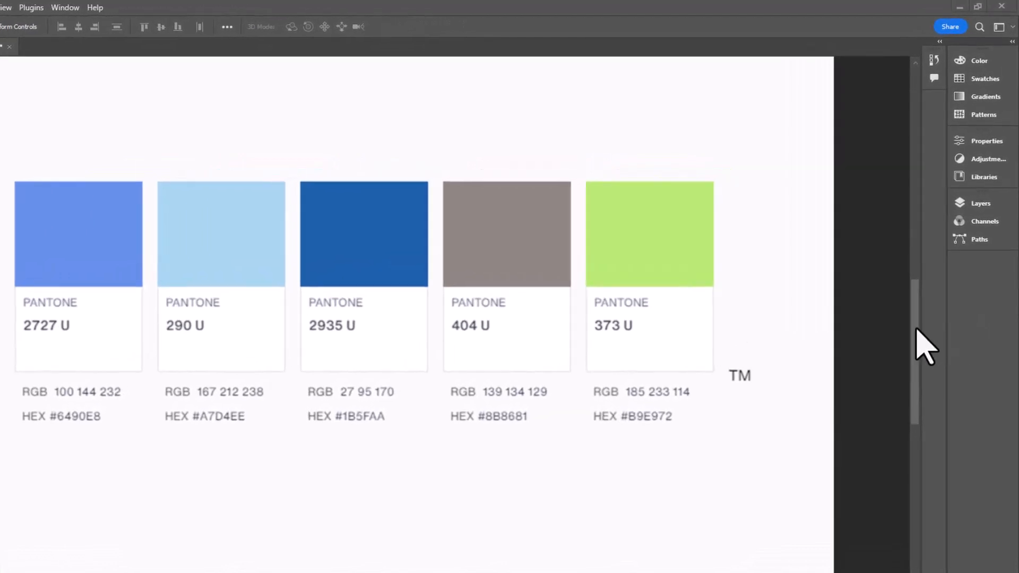
left_click(976, 61)
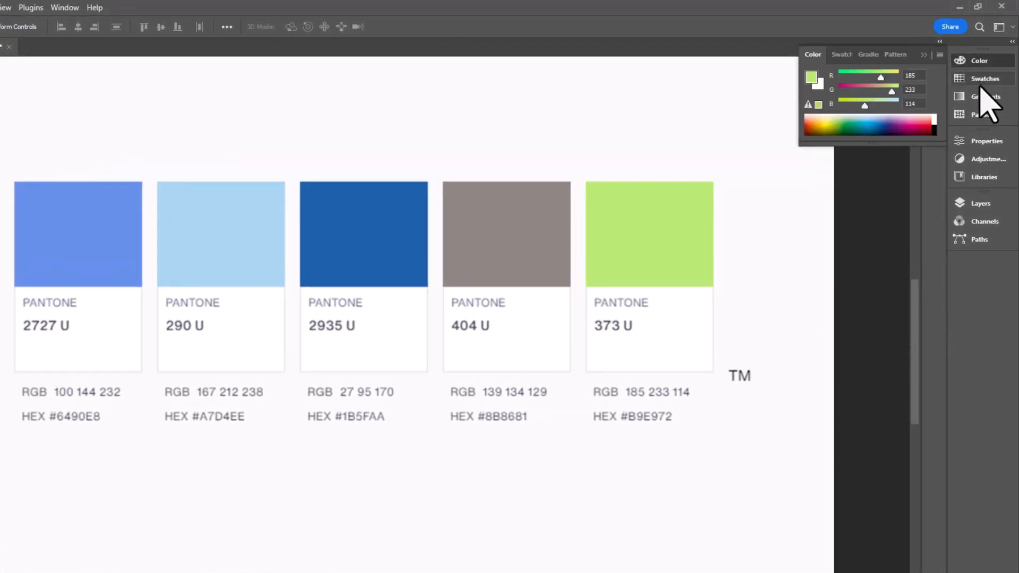
left_click(980, 85)
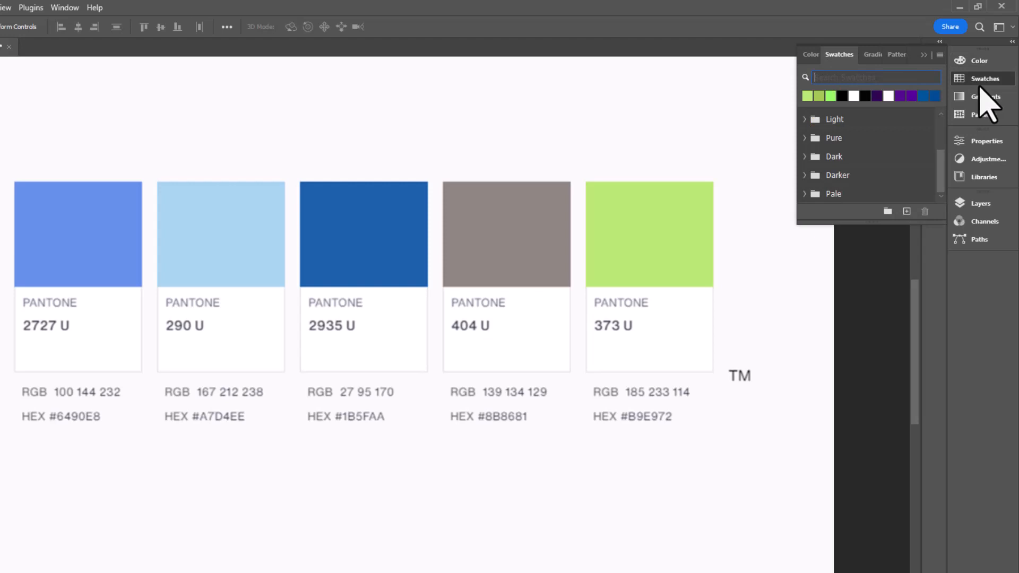
left_click(978, 61)
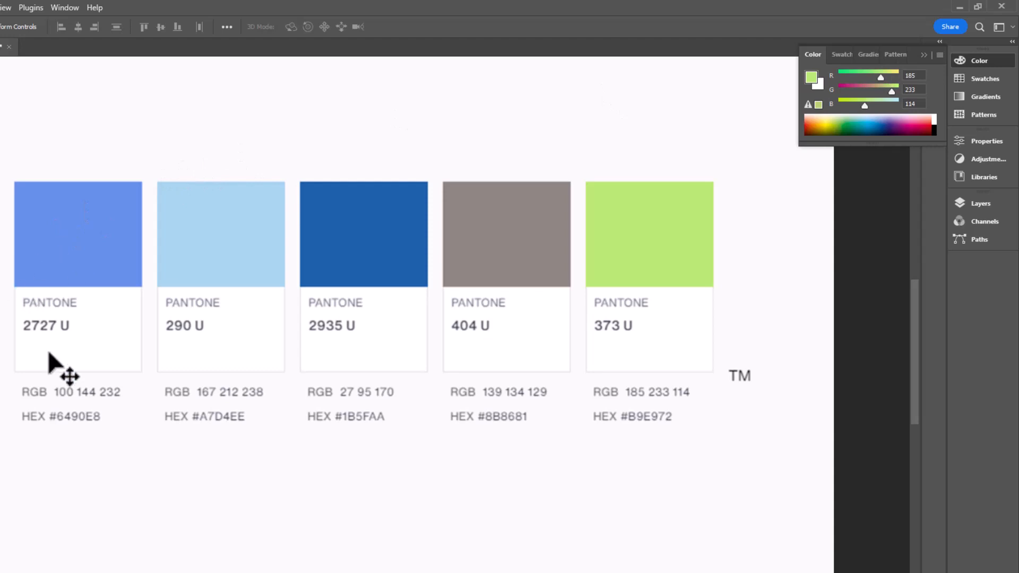
- Create a new swatch group named Assignment 2
left_click(978, 84)
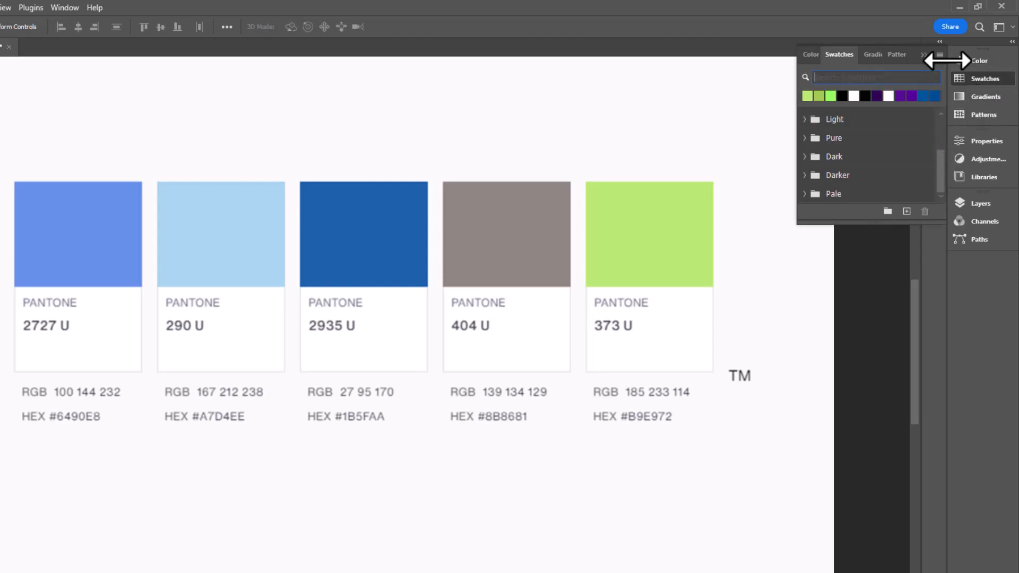
left_click(940, 55)
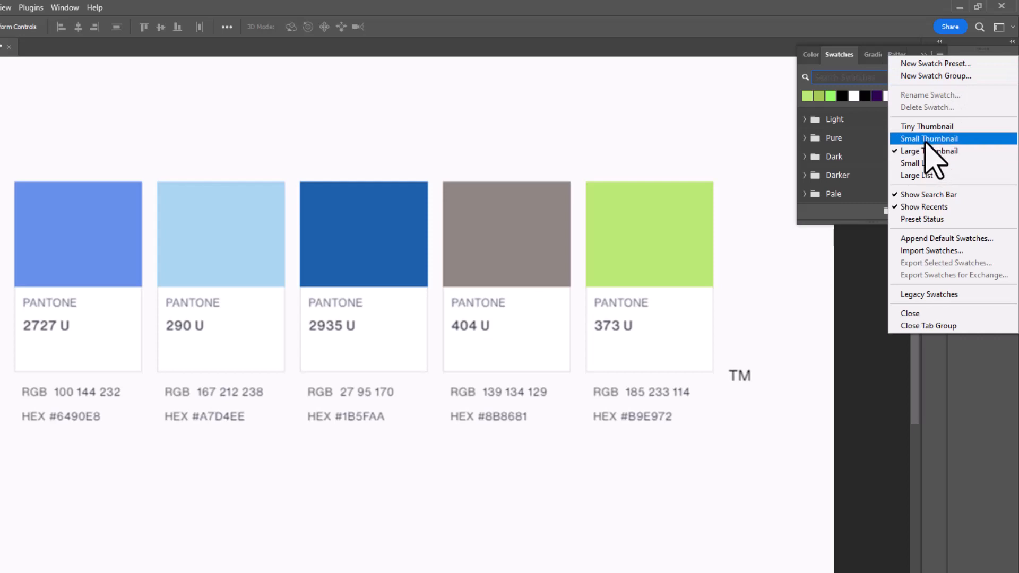
left_click(848, 212)
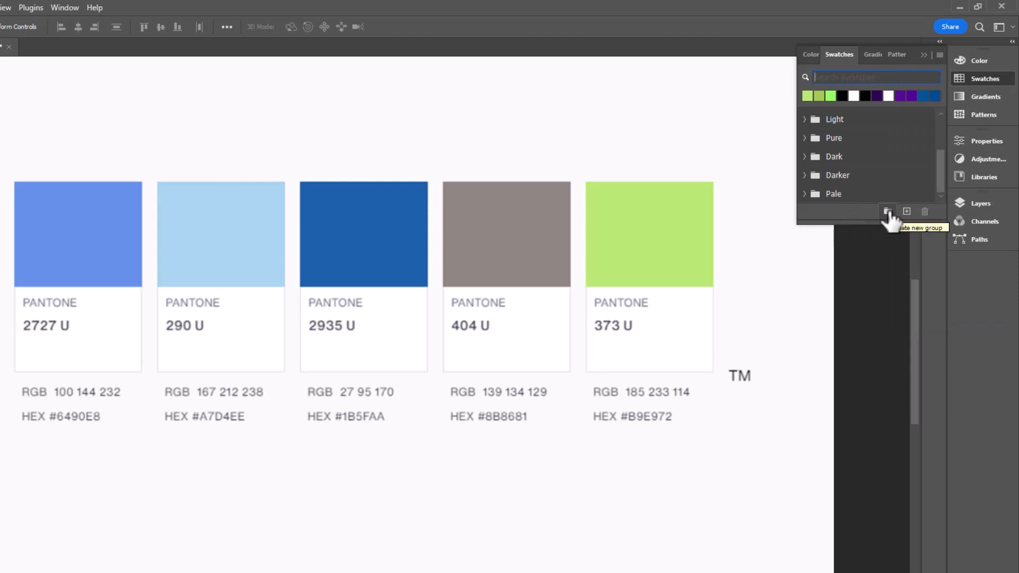
left_click(887, 211)
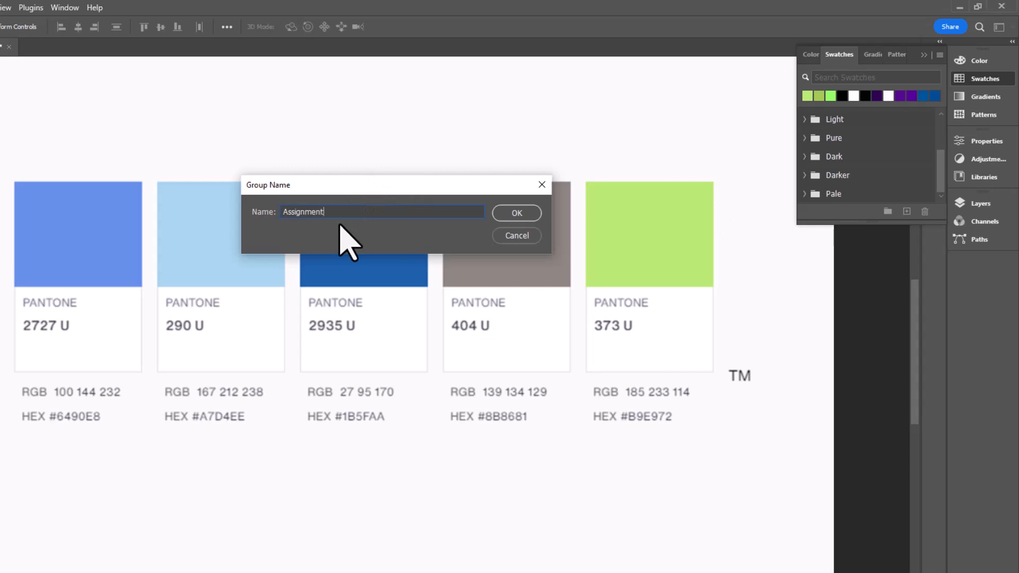
left_click(514, 214)
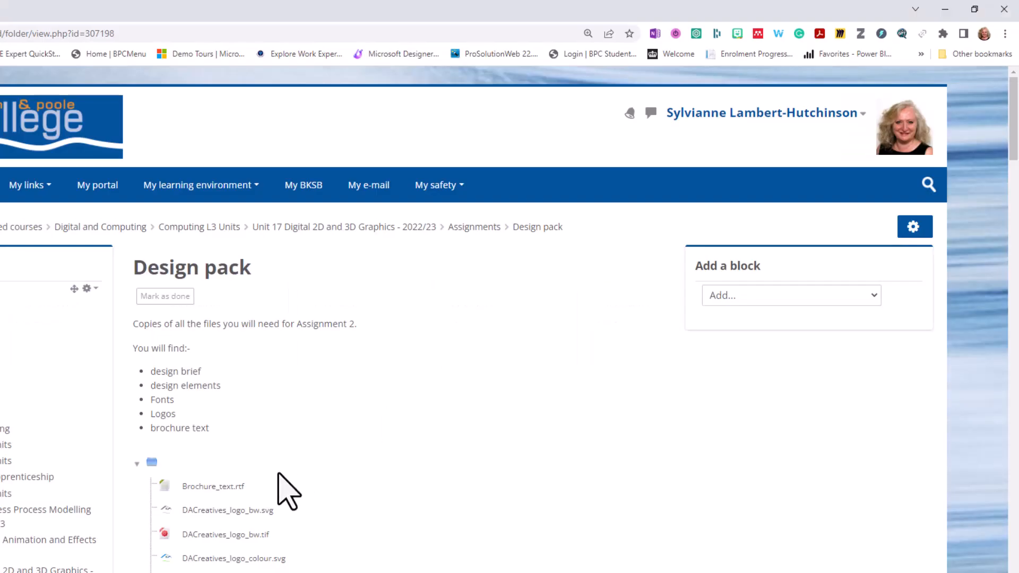
- Switch to the browser and look through the Design pack files provided for Assignment 2
scroll(285, 489, "down", 1)
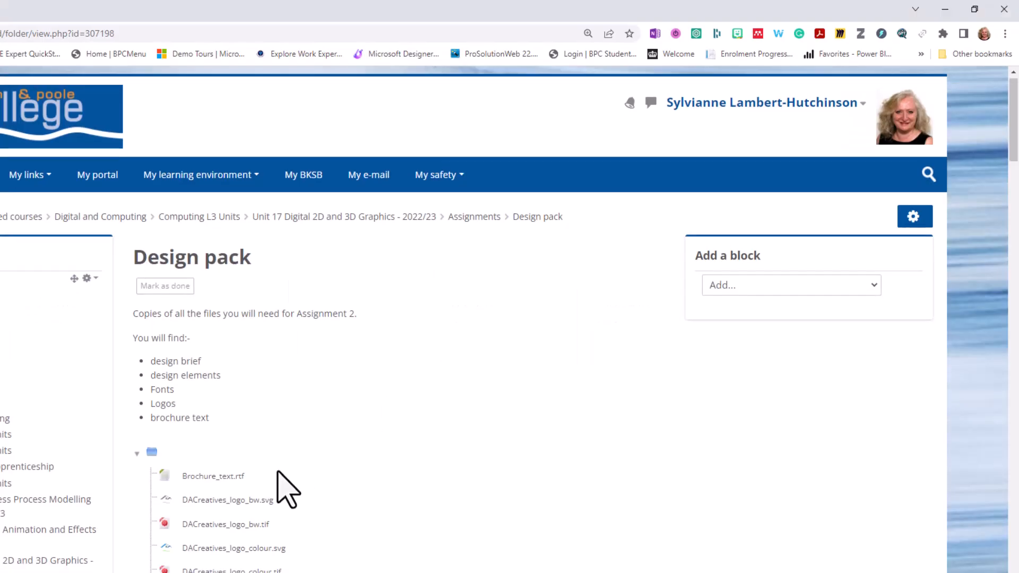
scroll(285, 488, "down", 5)
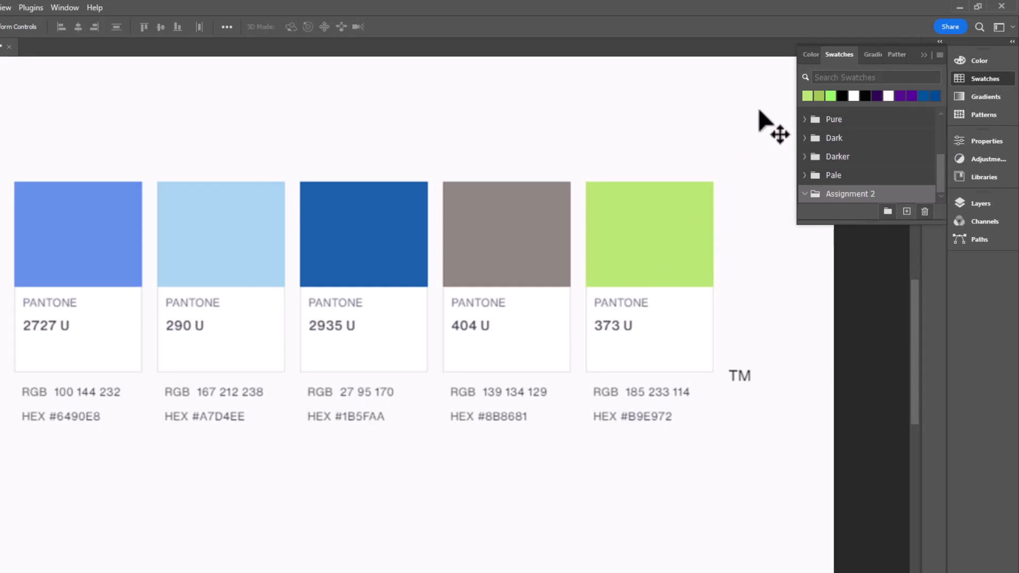
- Sample the Pantone 2727 U periwinkle blue as foreground color and save it as swatch 2727 U, excluded from the current library
left_click(808, 55)
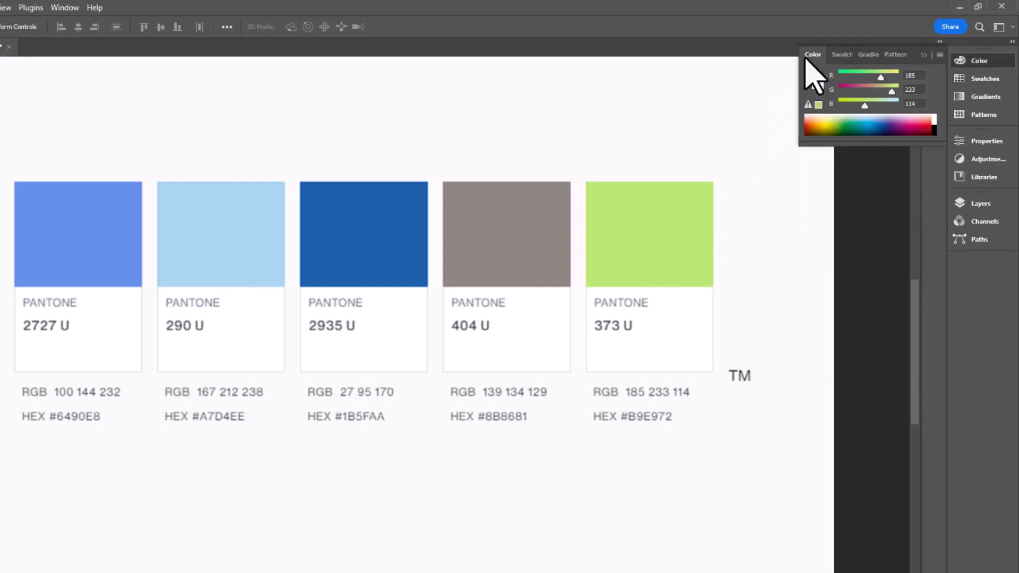
left_click(810, 78)
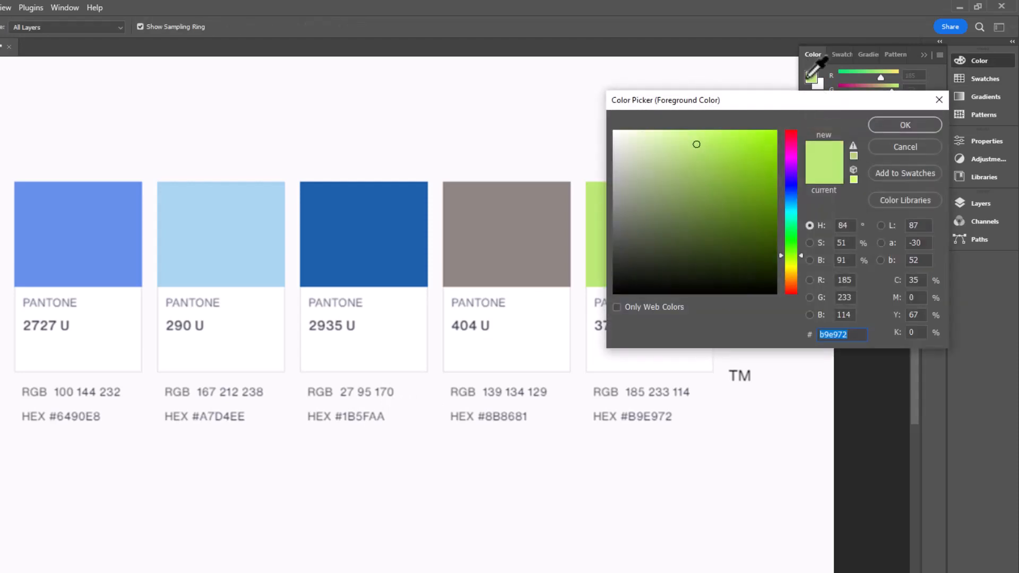
left_click(92, 224)
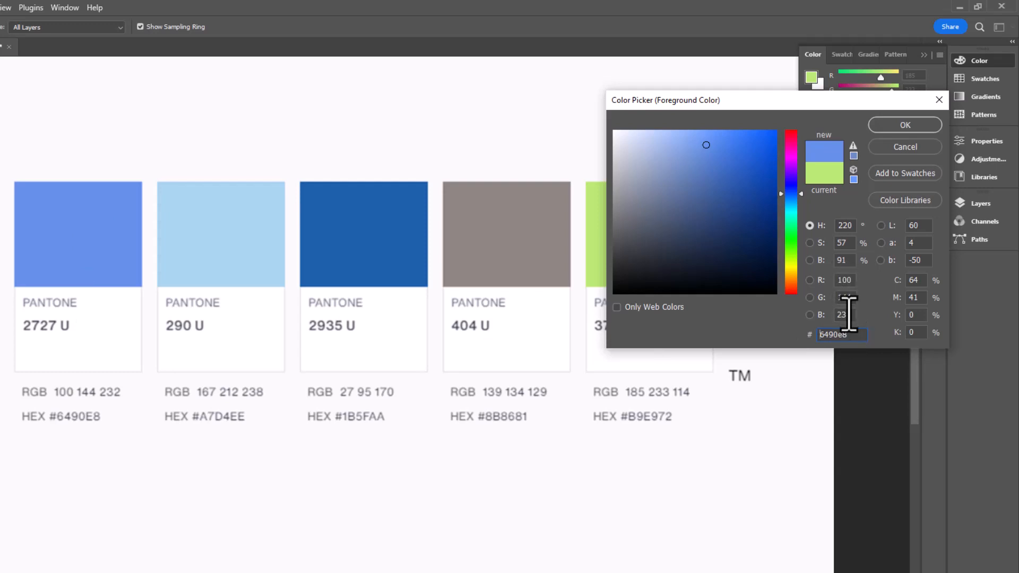
left_click(890, 176)
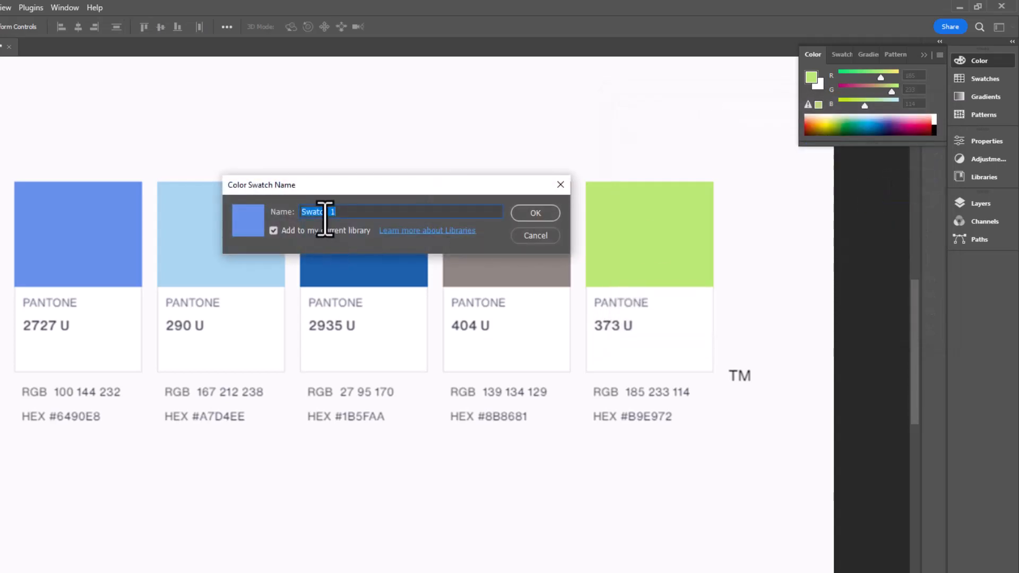
left_click(273, 230)
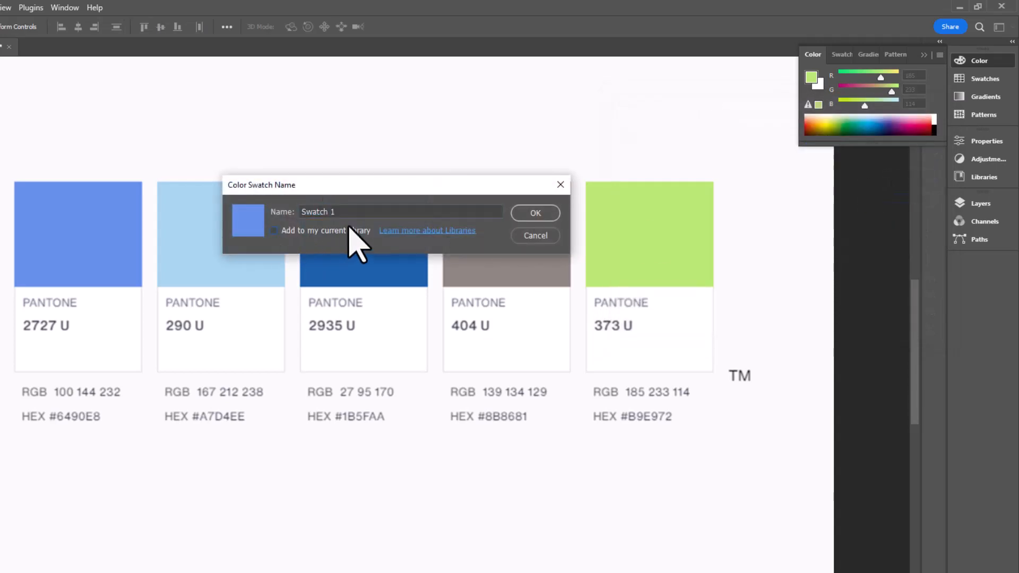
left_click_drag(359, 215, 285, 213)
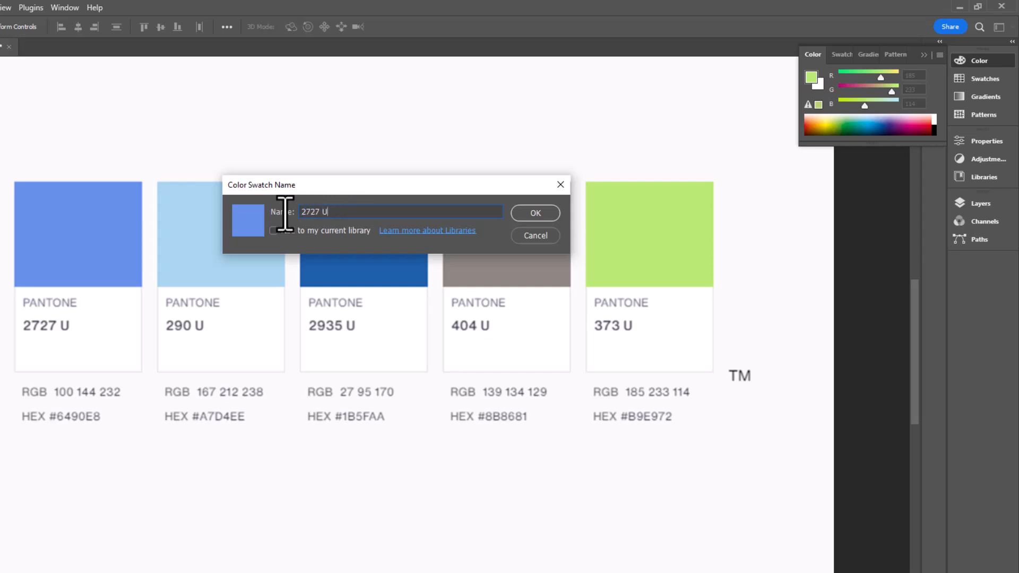
left_click(522, 217)
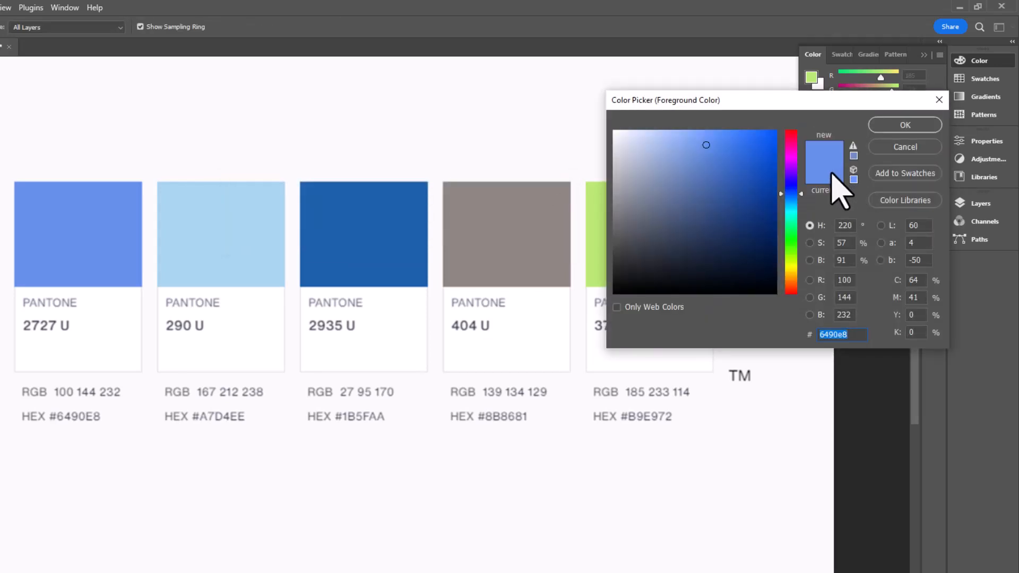
- Sample the light blue of Pantone 290 U and save it as swatch 290 U, excluded from the current library
left_click(255, 247)
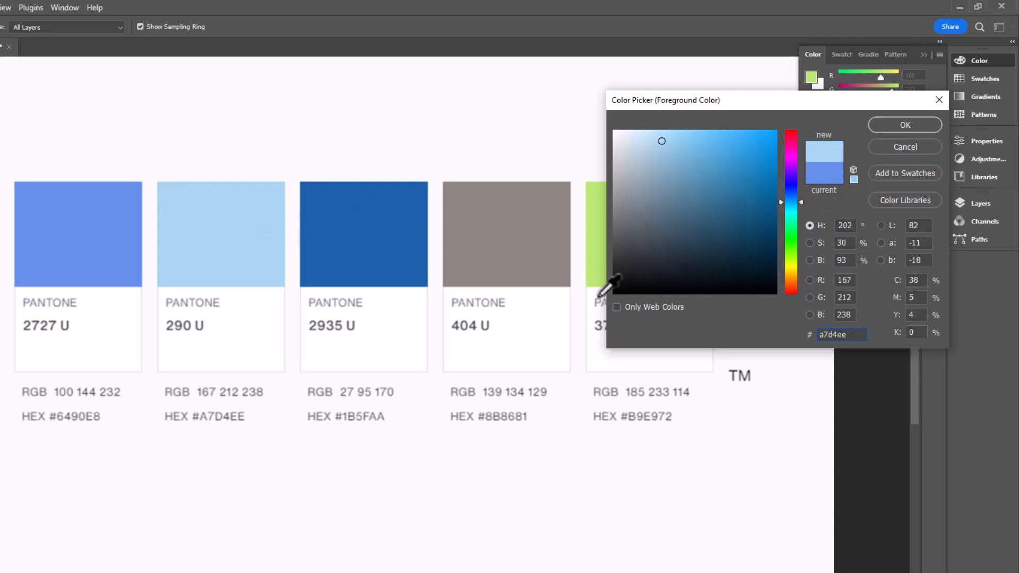
left_click(909, 175)
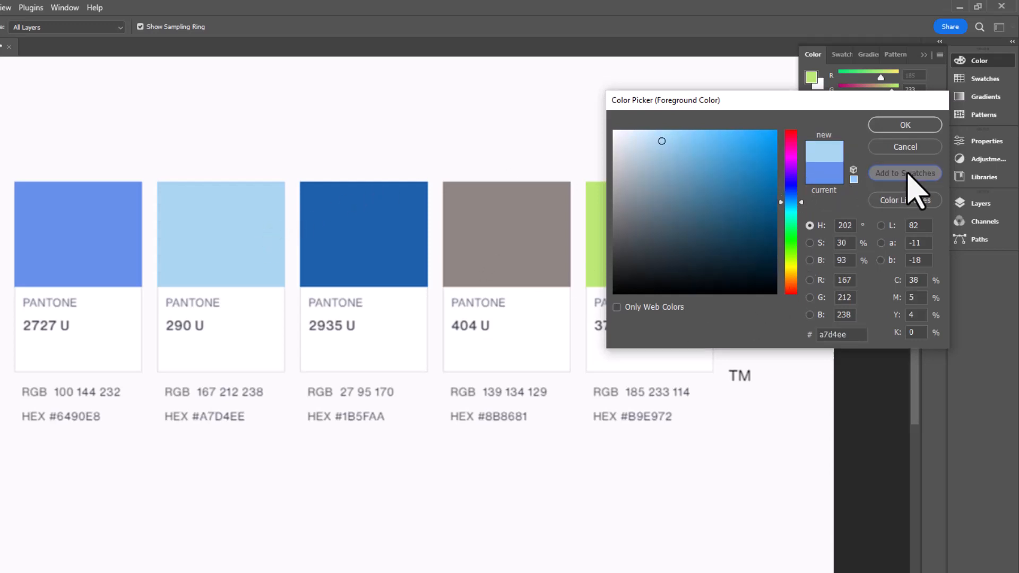
left_click(274, 231)
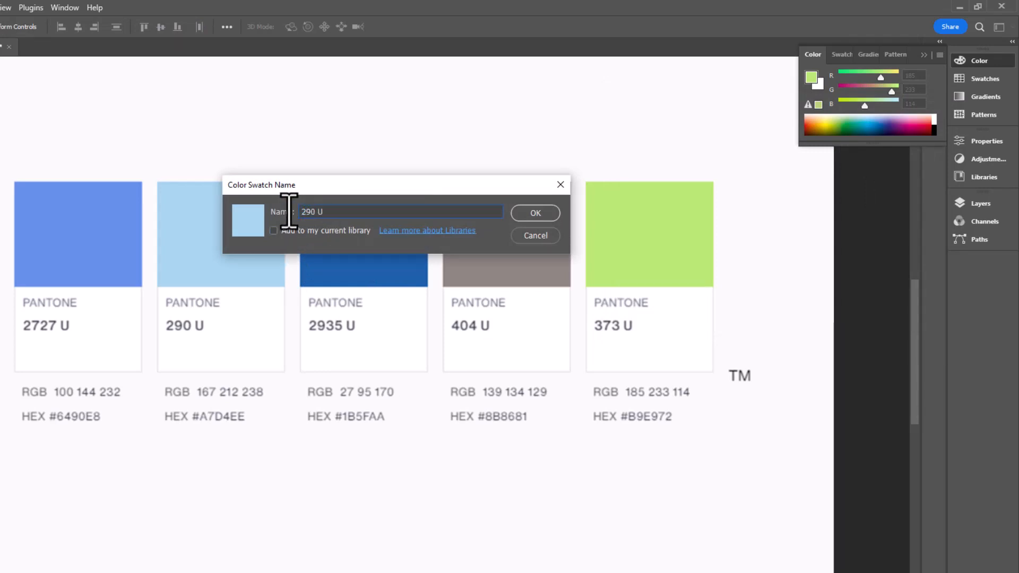
left_click(549, 217)
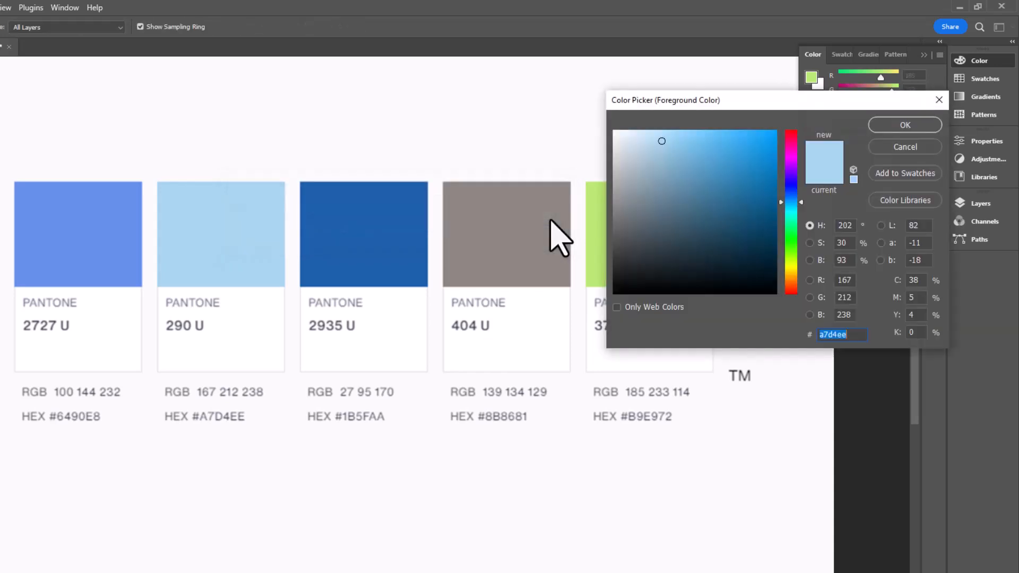
- Sample the dark blue of Pantone 2935 U and save it as swatch 2935 U, excluded from the current library
left_click(339, 257)
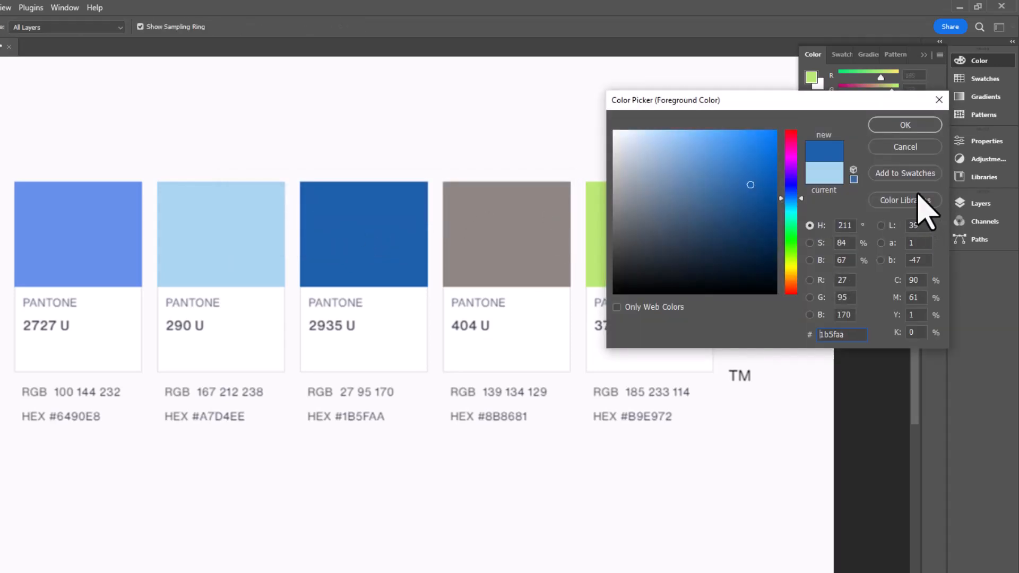
left_click(905, 173)
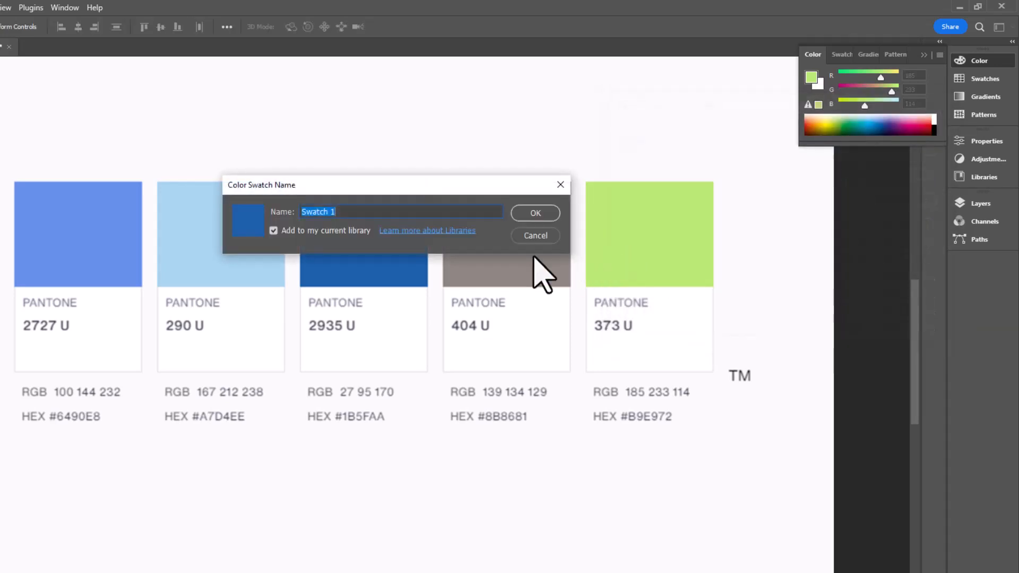
left_click(273, 231)
left_click_drag(340, 212, 301, 212)
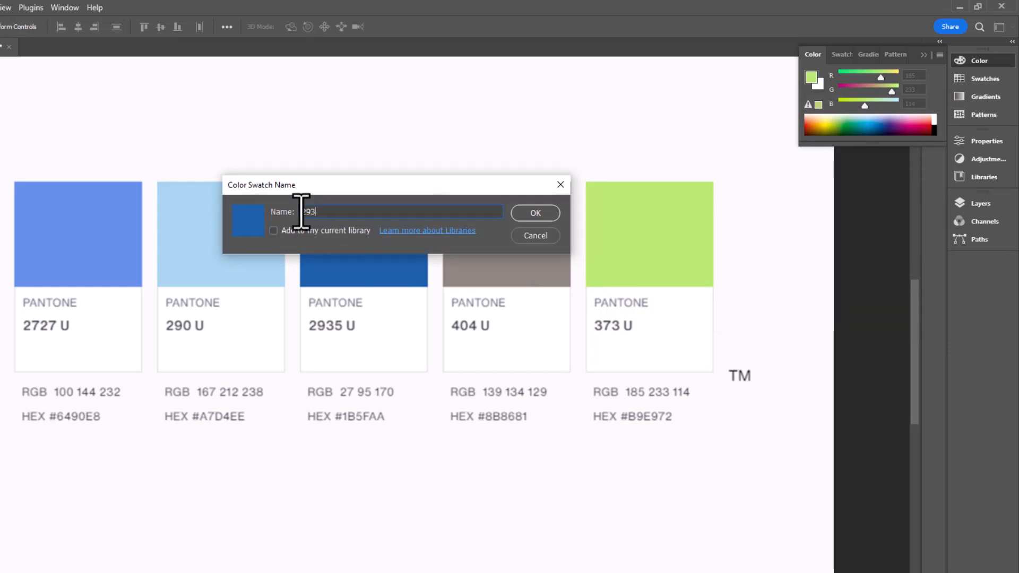
type("2935 U")
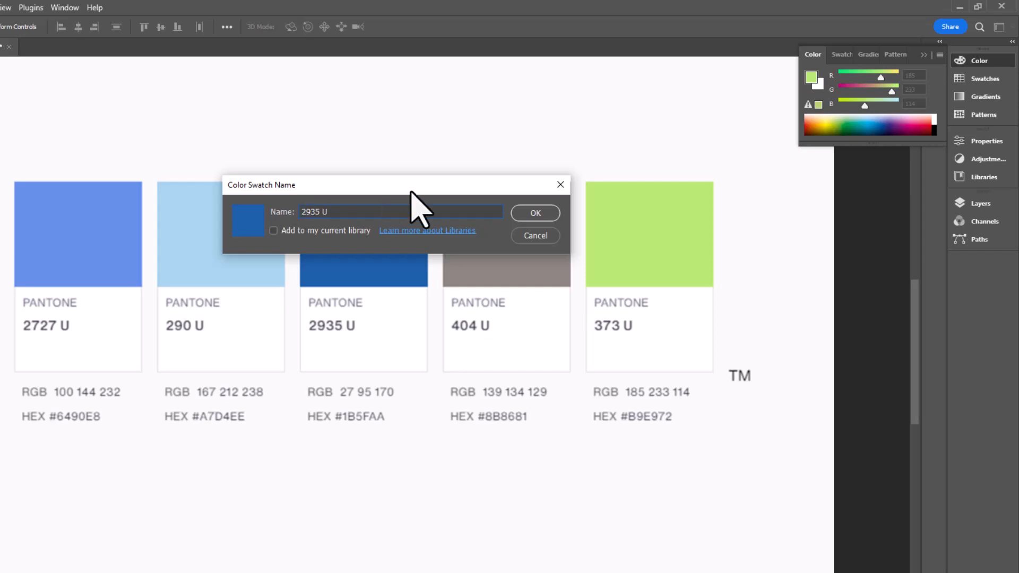
left_click(536, 213)
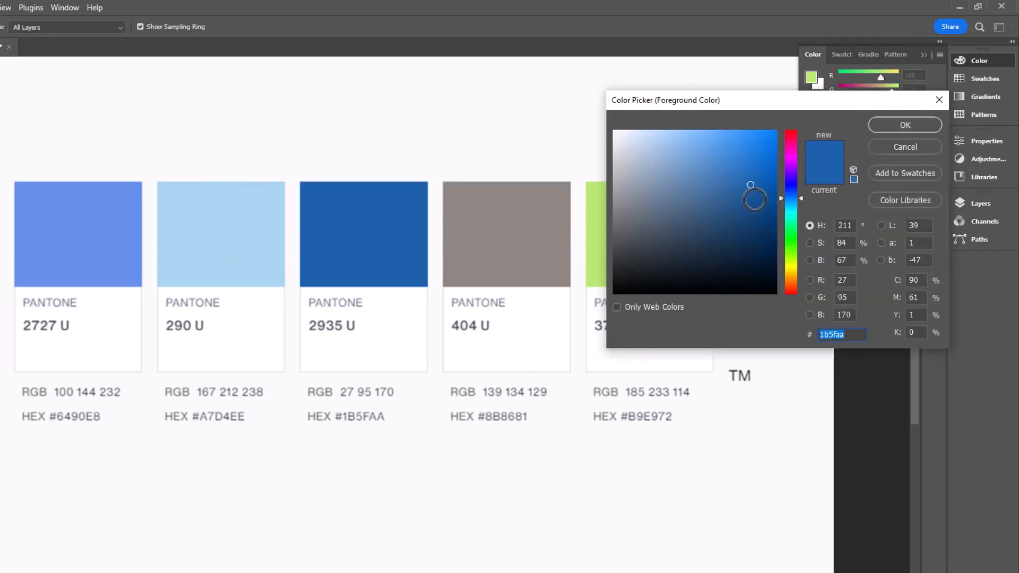
- Sample the grey of Pantone 404 U and save it as swatch 404 U, excluded from the current library
left_click(527, 248)
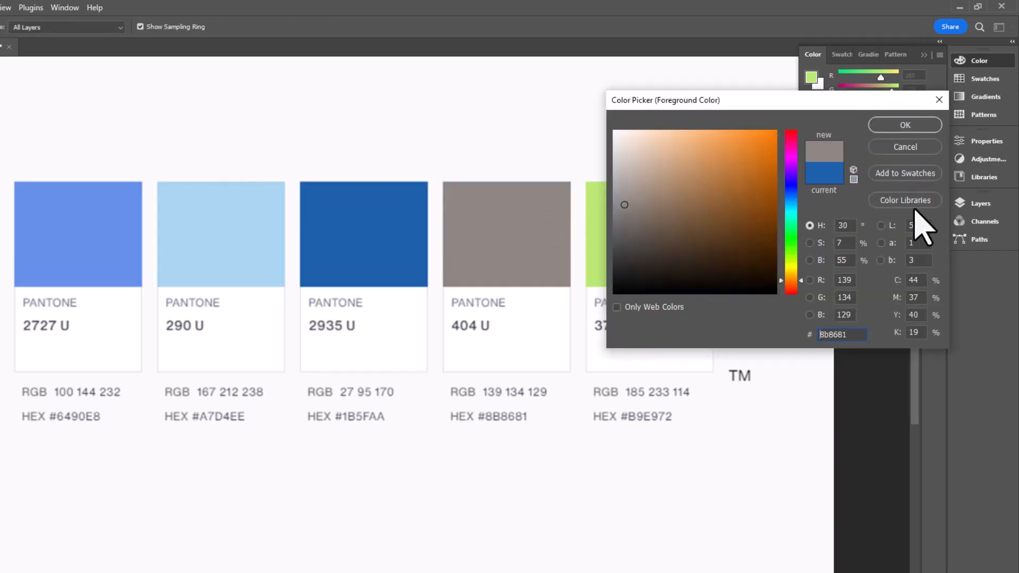
left_click(911, 175)
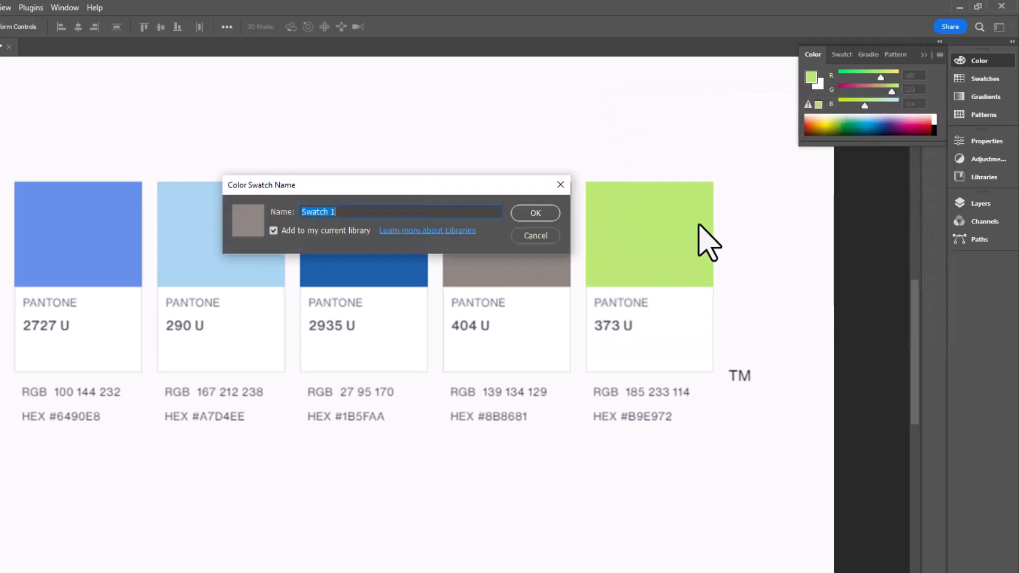
left_click(273, 230)
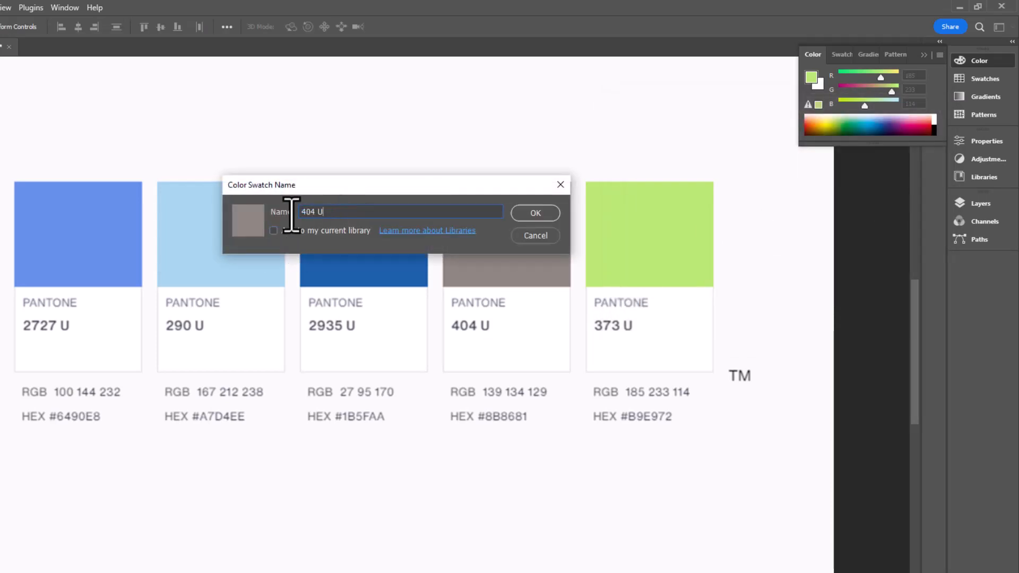
left_click(537, 214)
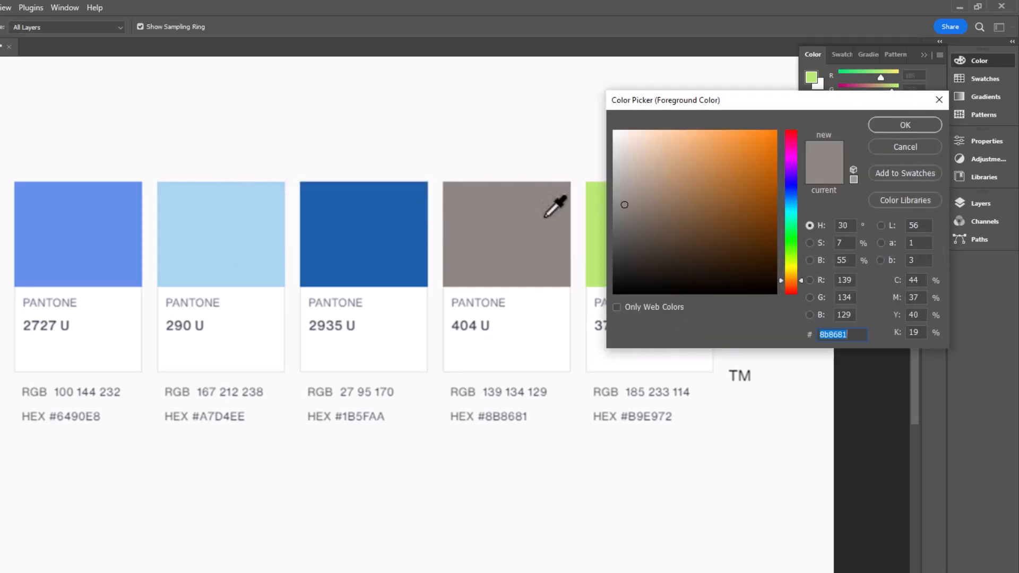
- Sample the Pantone 373 U green, save it as swatch 373 U outside the current library, and accept it as the foreground color
left_click(597, 210)
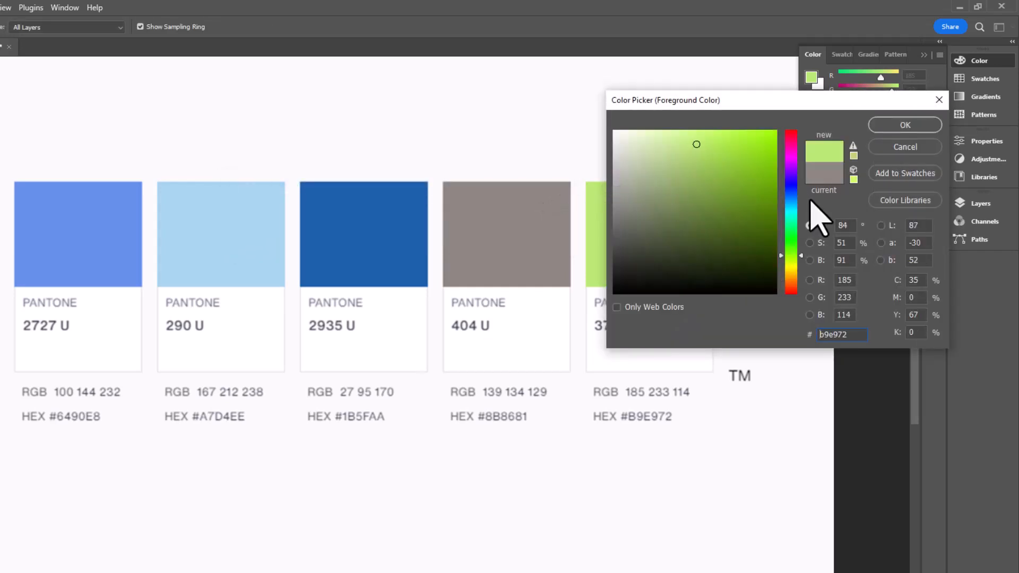
left_click(912, 173)
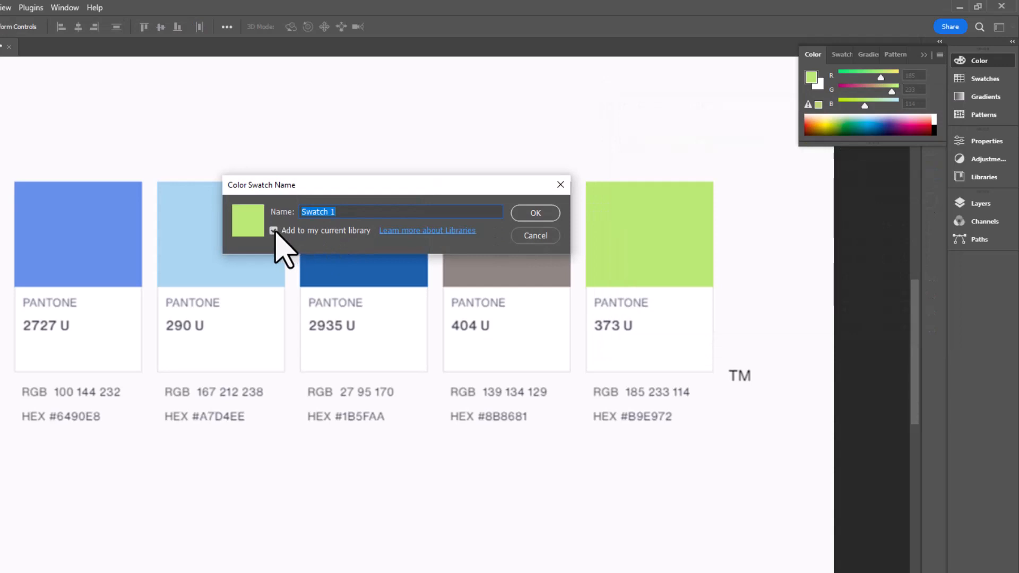
left_click(274, 230)
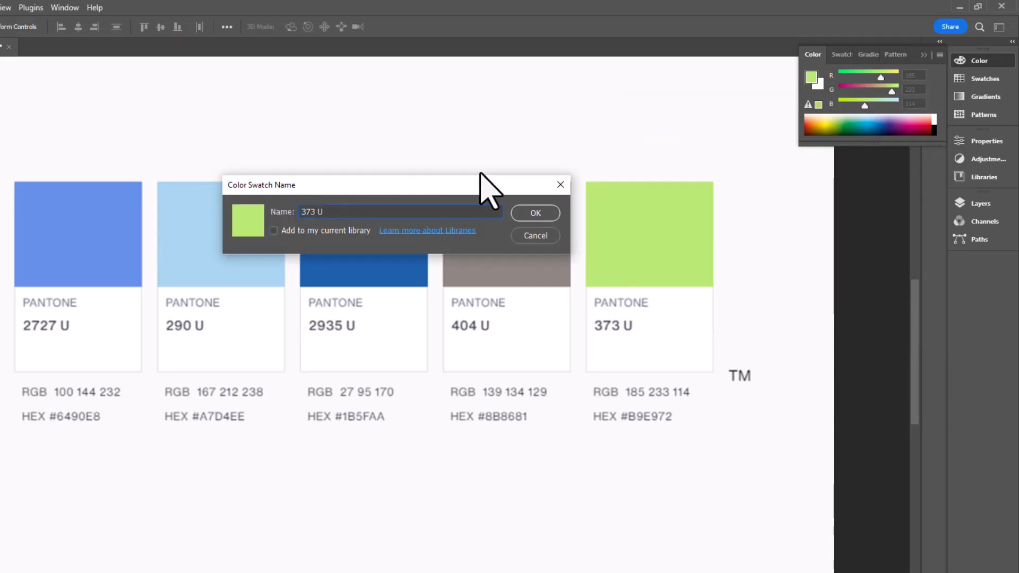
left_click(525, 215)
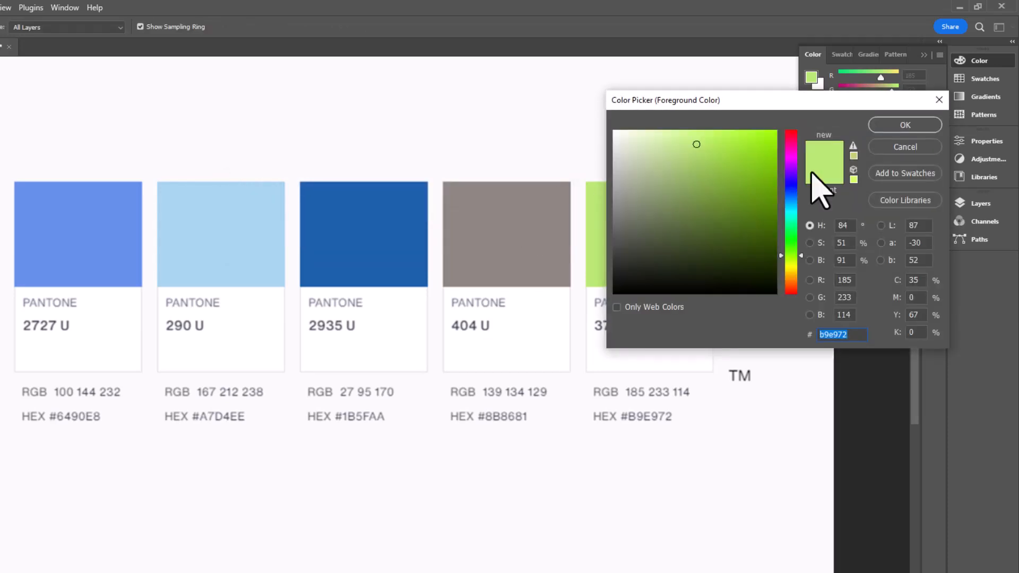
left_click(908, 132)
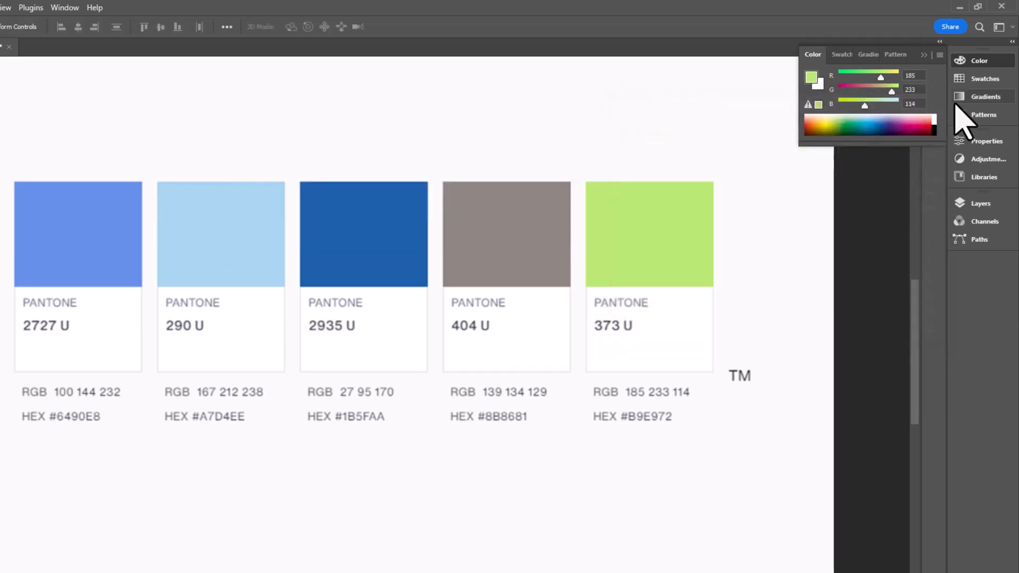
- Reset the foreground and background to the default colours and save the black foreground as swatch Black in the Assignment 2 group
left_click(977, 80)
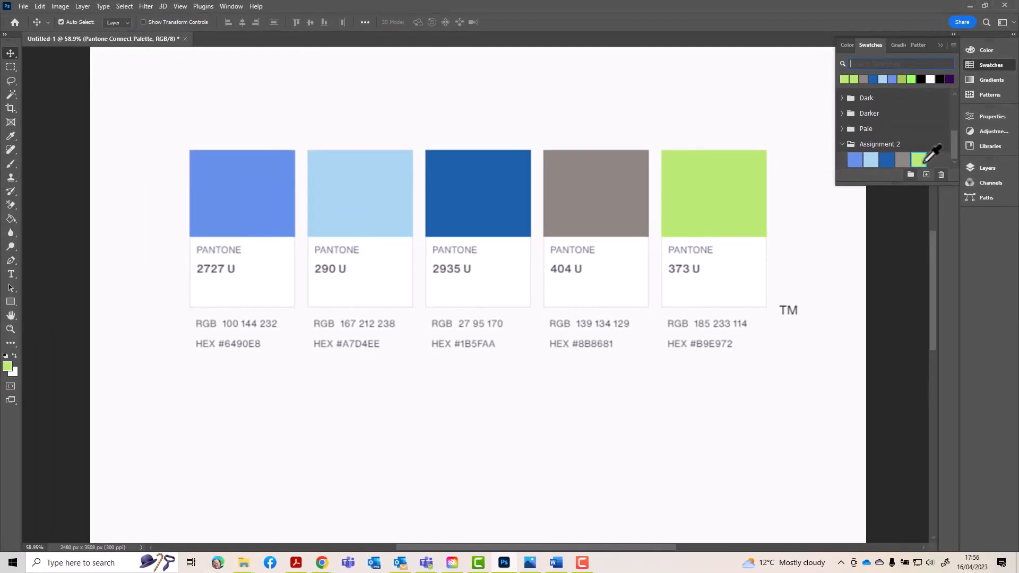
left_click(847, 46)
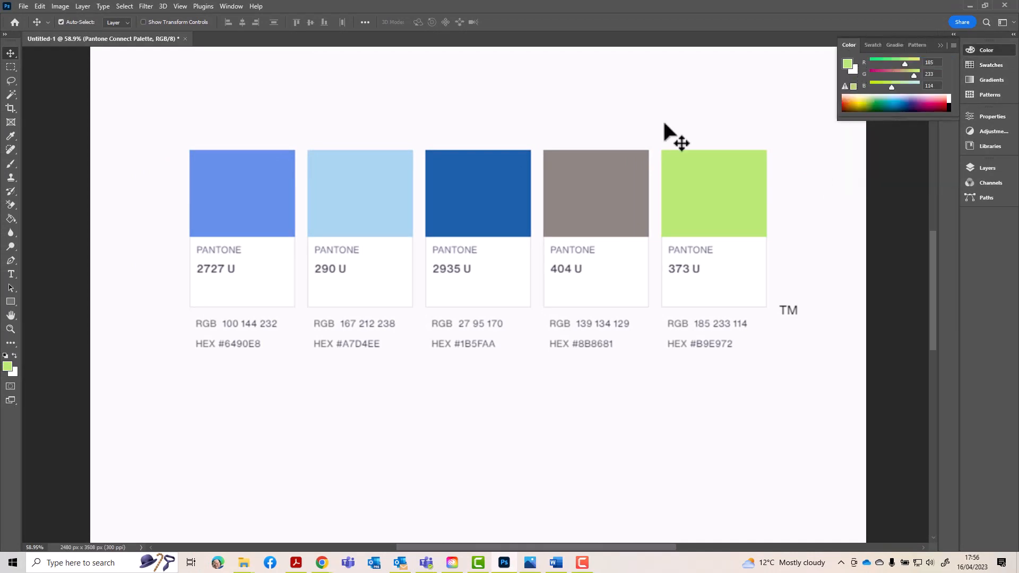
left_click(6, 356)
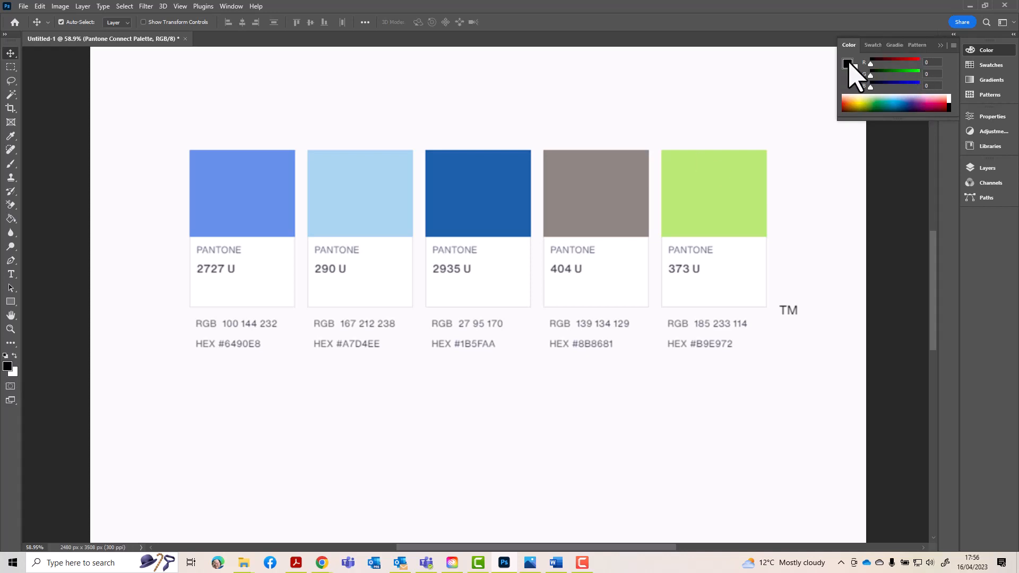
left_click(872, 45)
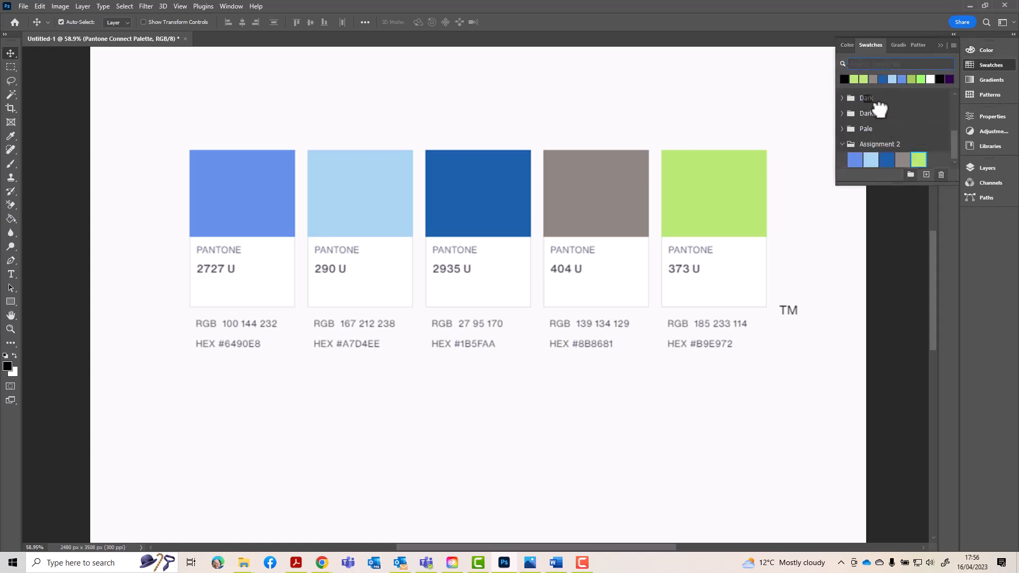
left_click(926, 176)
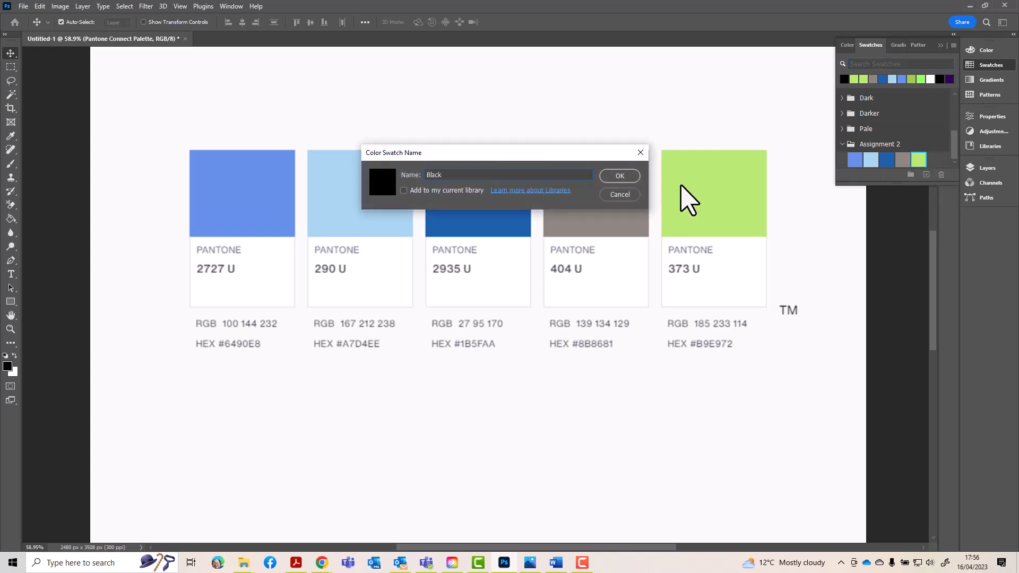
left_click(620, 175)
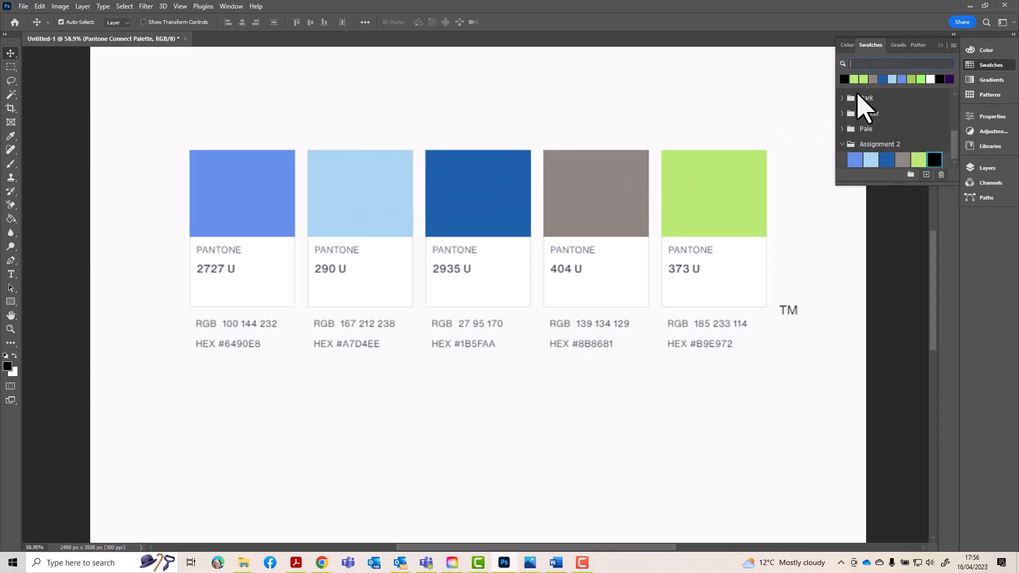
- Swap the foreground and background colours and save the white foreground as swatch White in the Assignment 2 group
left_click(15, 356)
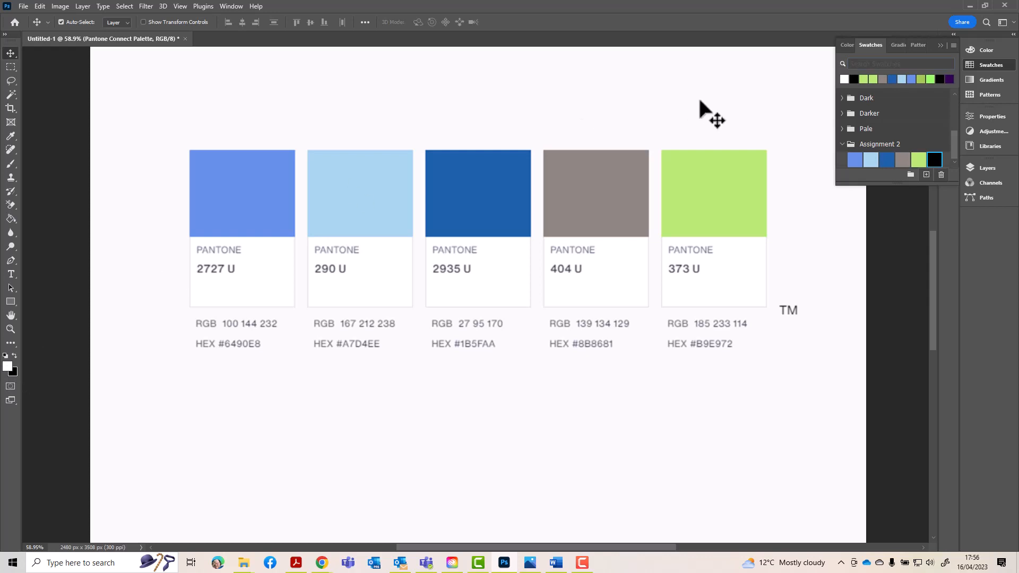
left_click(926, 175)
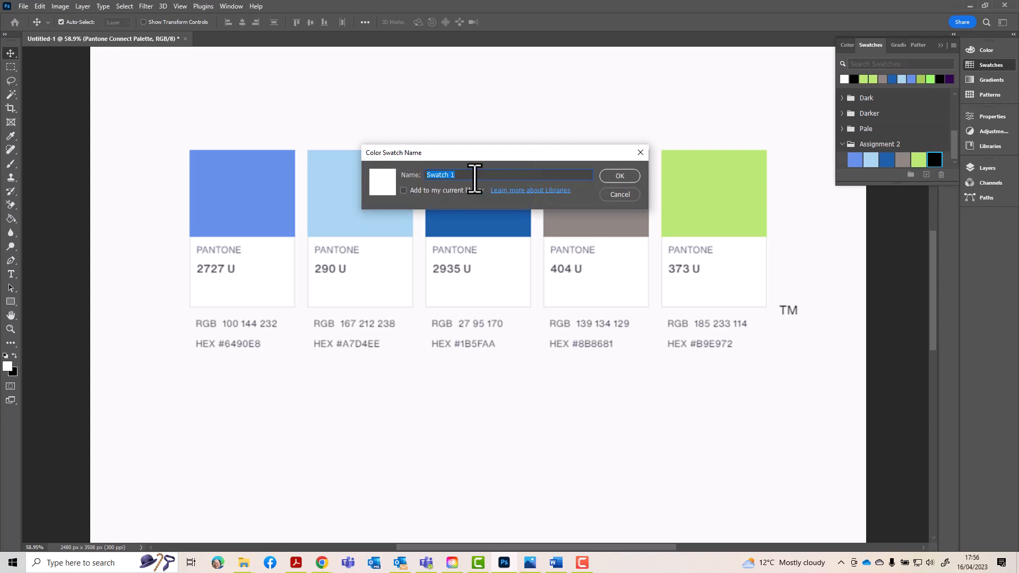
type("White")
key("Return")
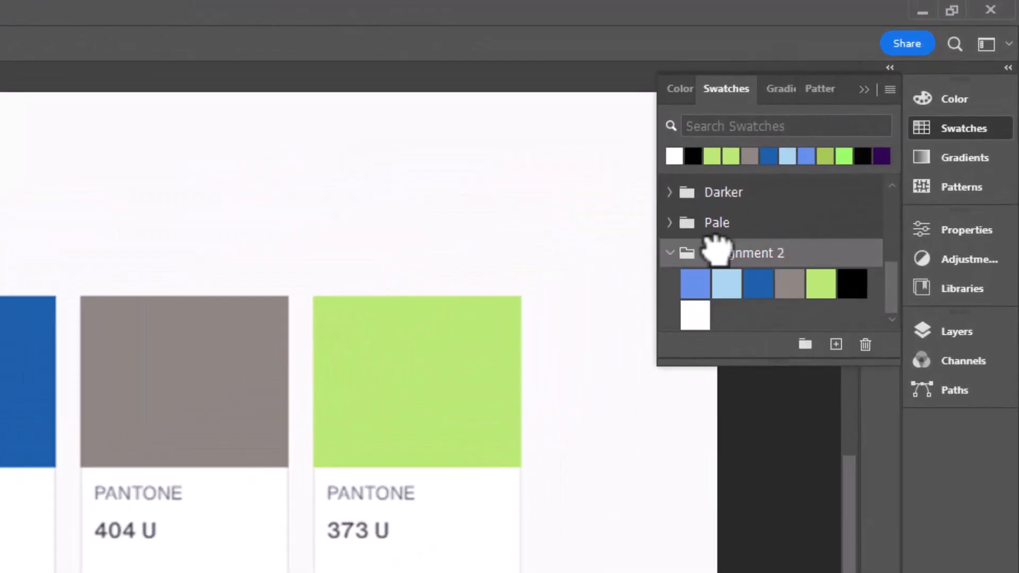
- Export the Assignment 2 swatch group as an ACO file named assignment 2 in the Color Swatches presets folder
right_click(719, 252)
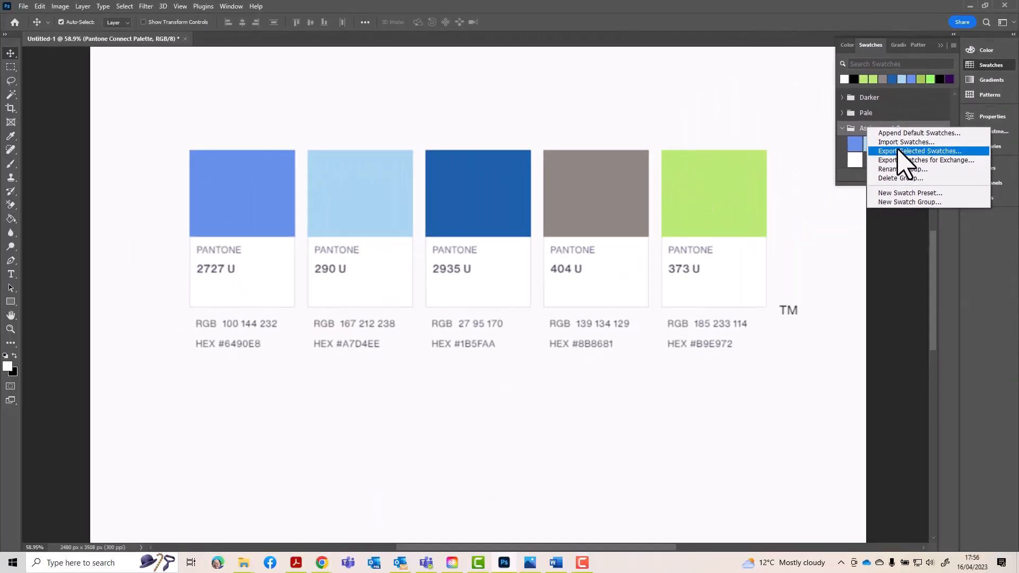
left_click(780, 297)
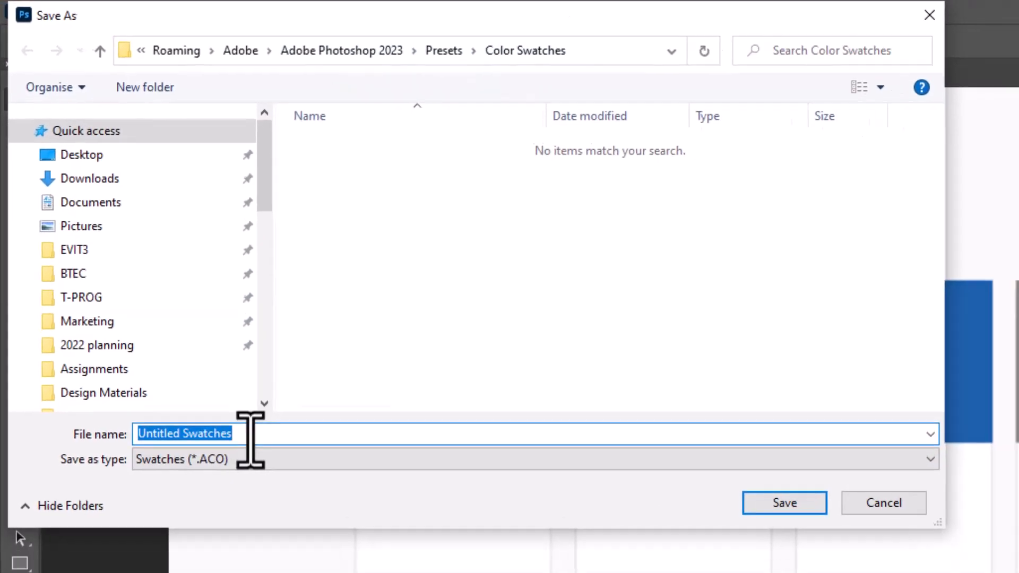
type("assignmetn")
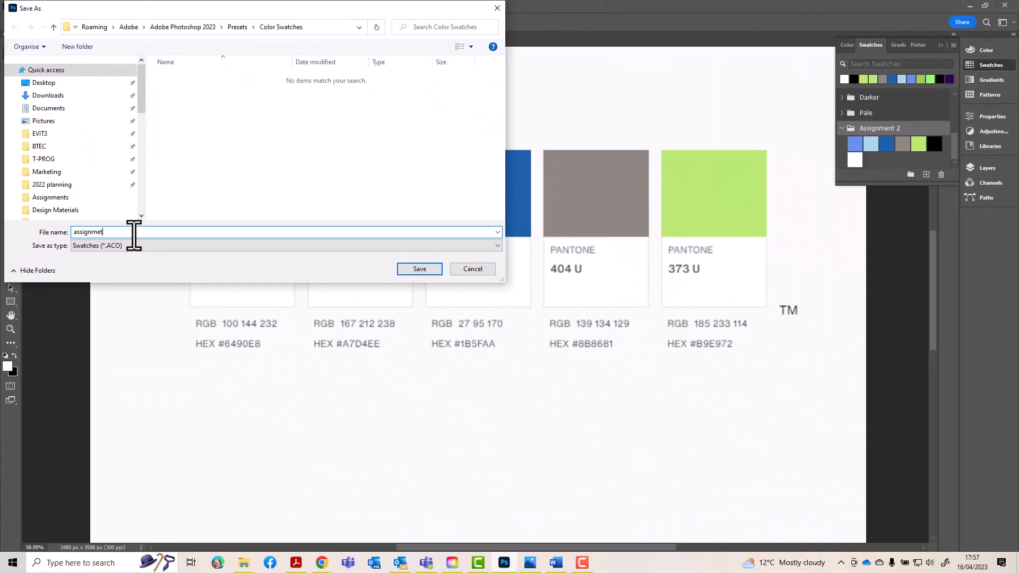
key("BackSpace")
type("nt 2")
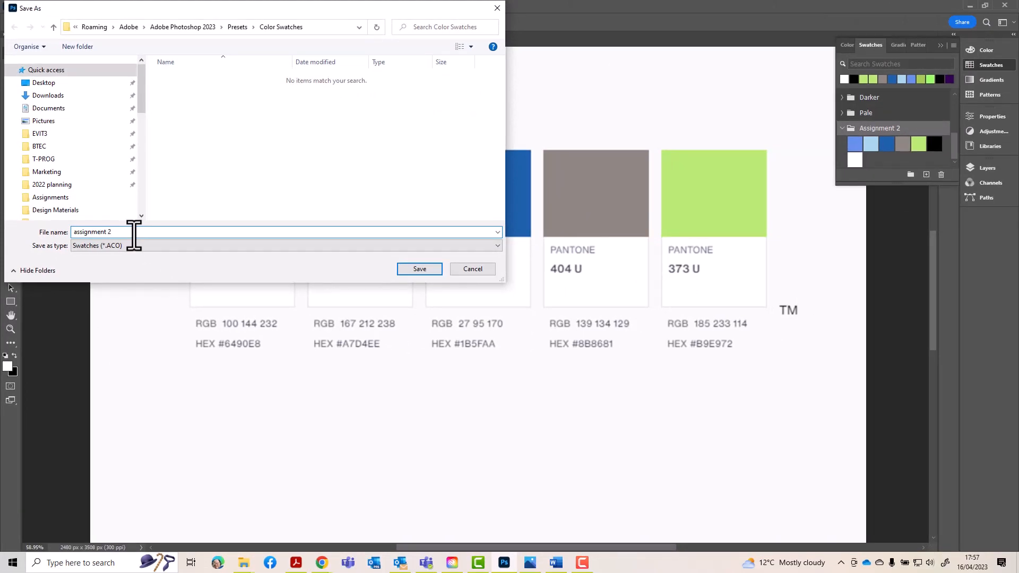
key("Return")
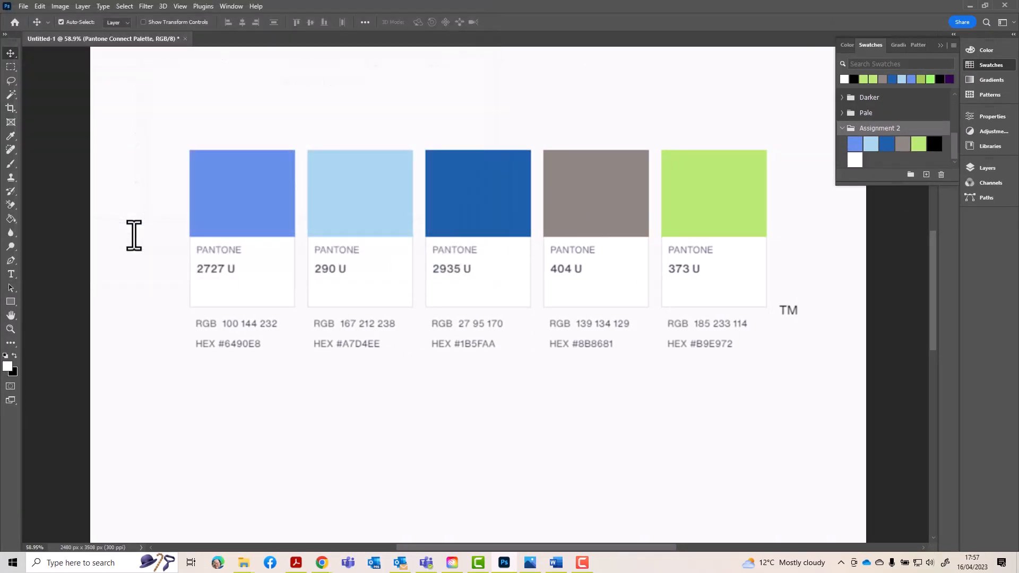
- View the swatch files available for import in the Color Swatches presets folder without loading any
left_click(953, 46)
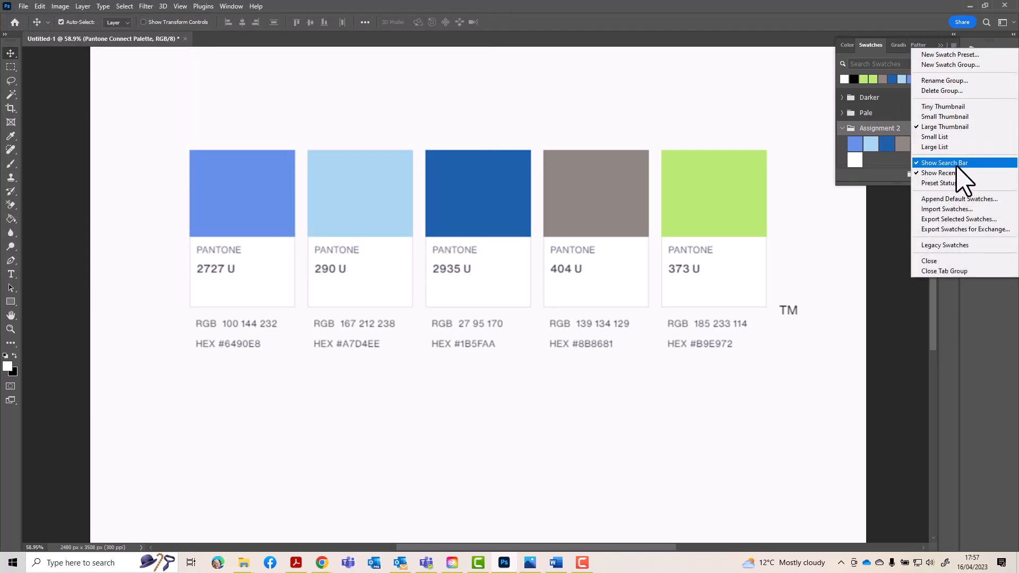
left_click(955, 209)
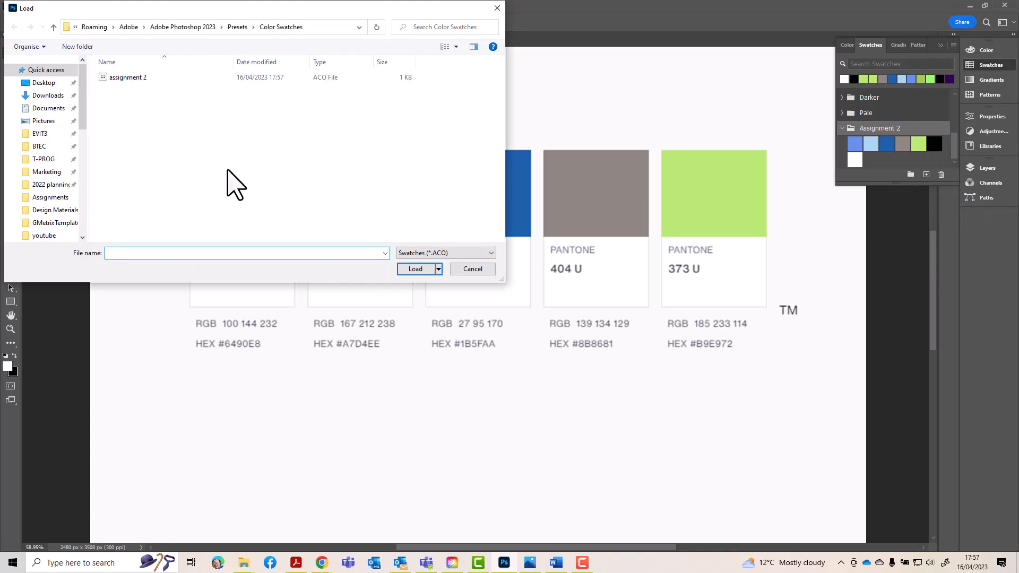
left_click(480, 272)
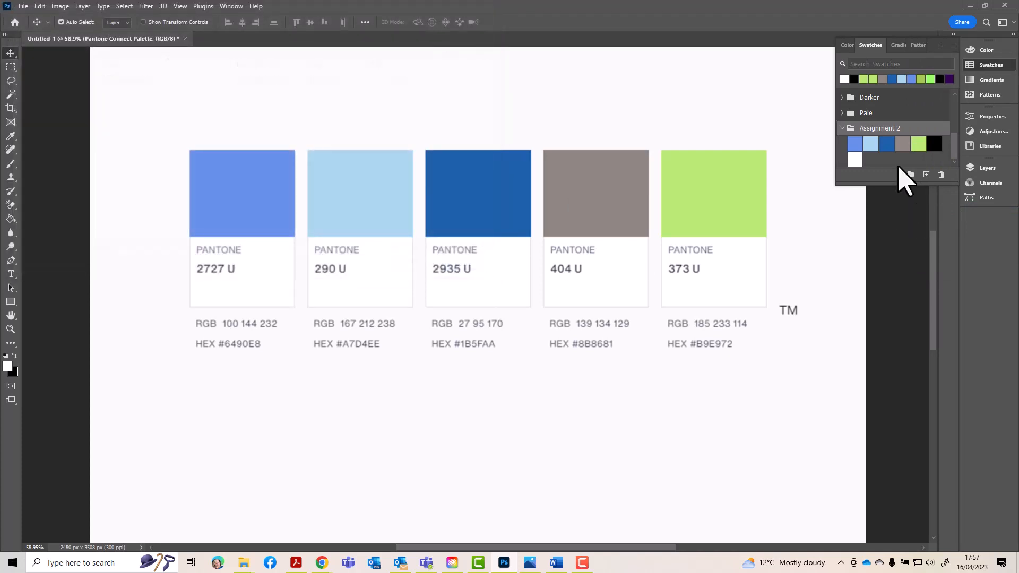